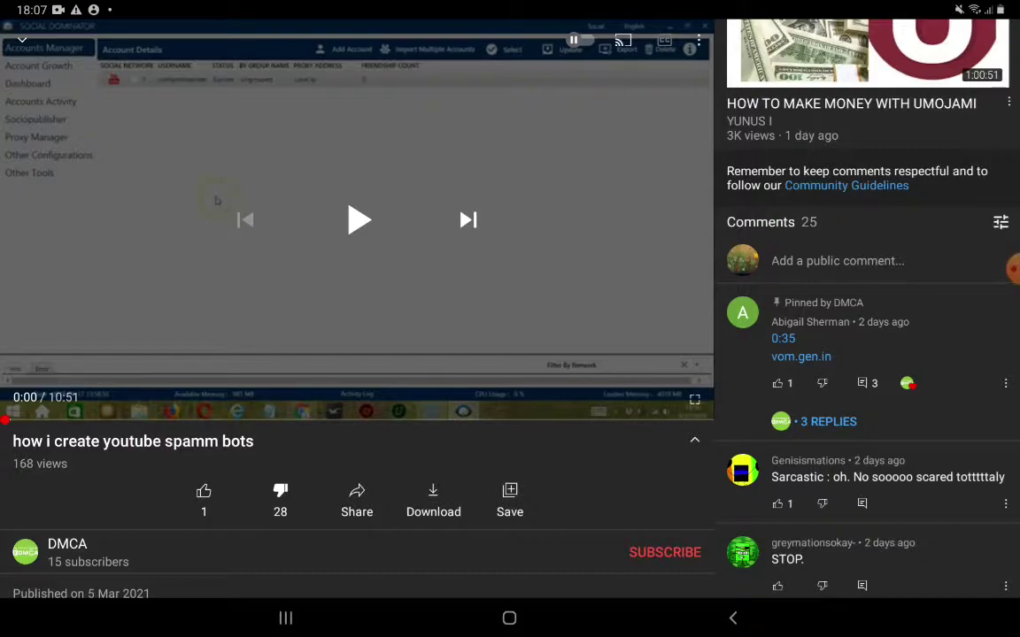
- Comment 'STOP!!!!!' on the how i create youtube spamm bots video
click(836, 261)
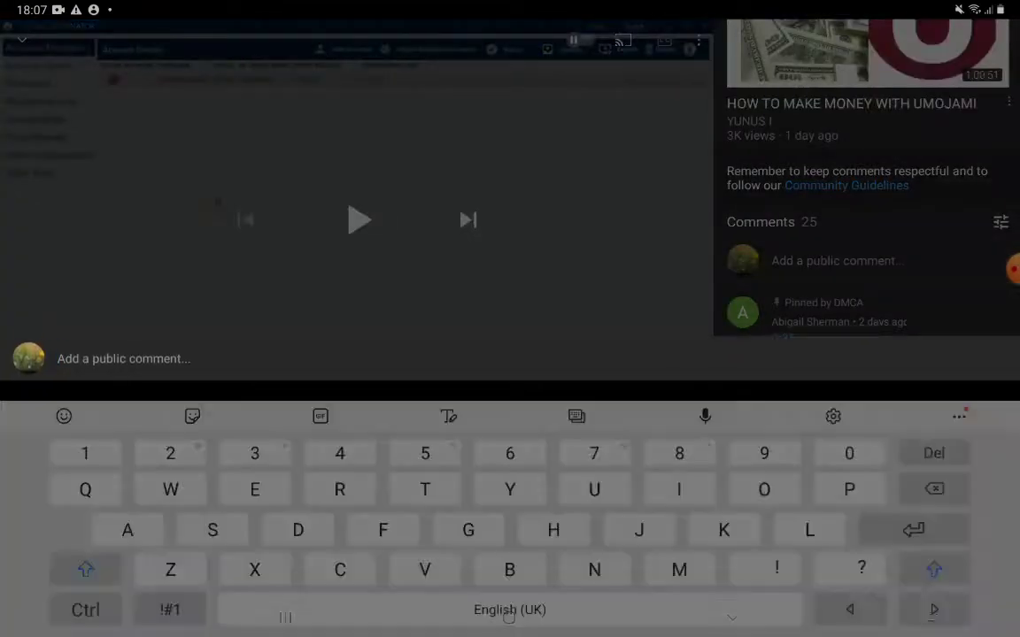
text(STOP)
click(170, 574)
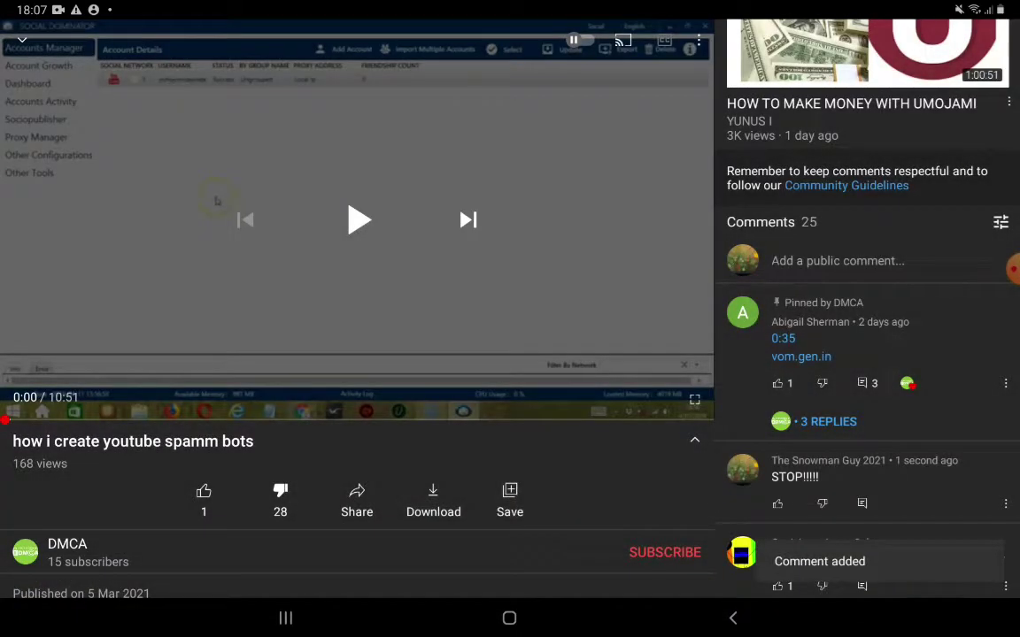
click(827, 421)
- Reply 'STOPZ!!!!!!' to the pinned comment, then close the Replies panel
click(824, 179)
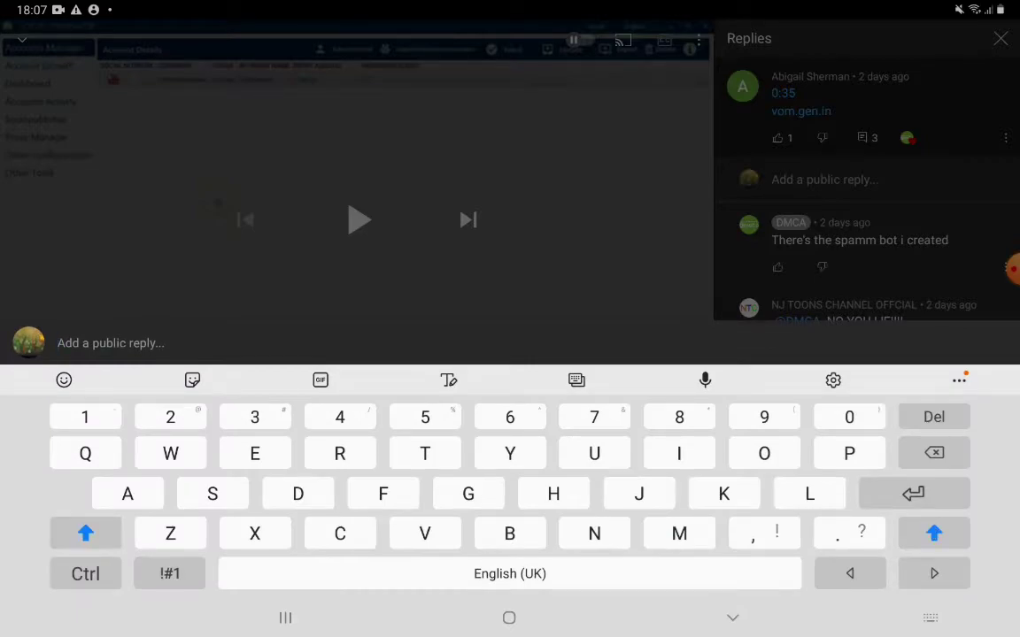
text(S)
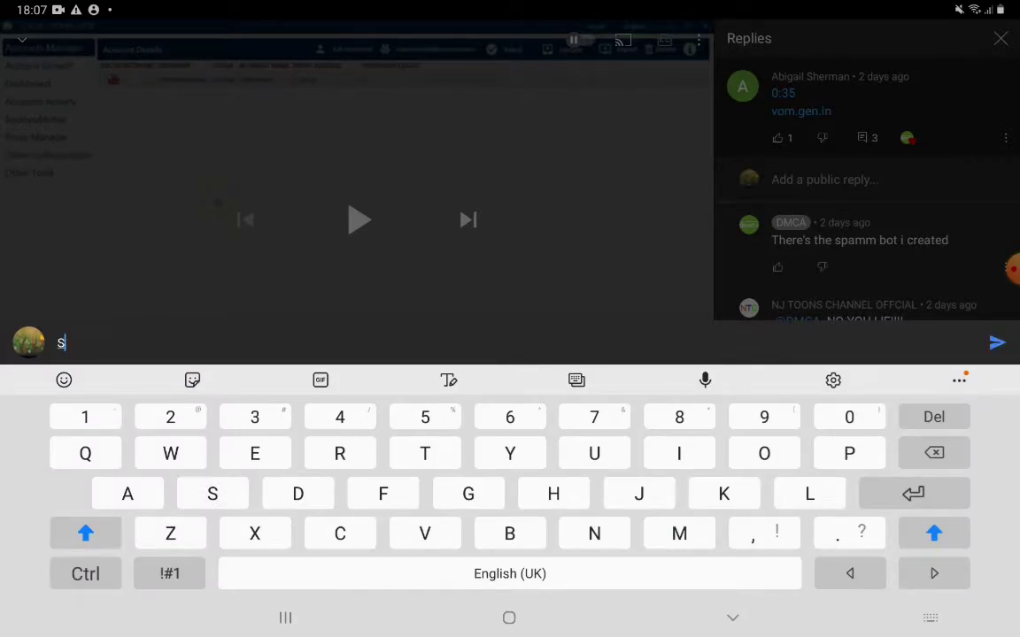
text(TOPZ)
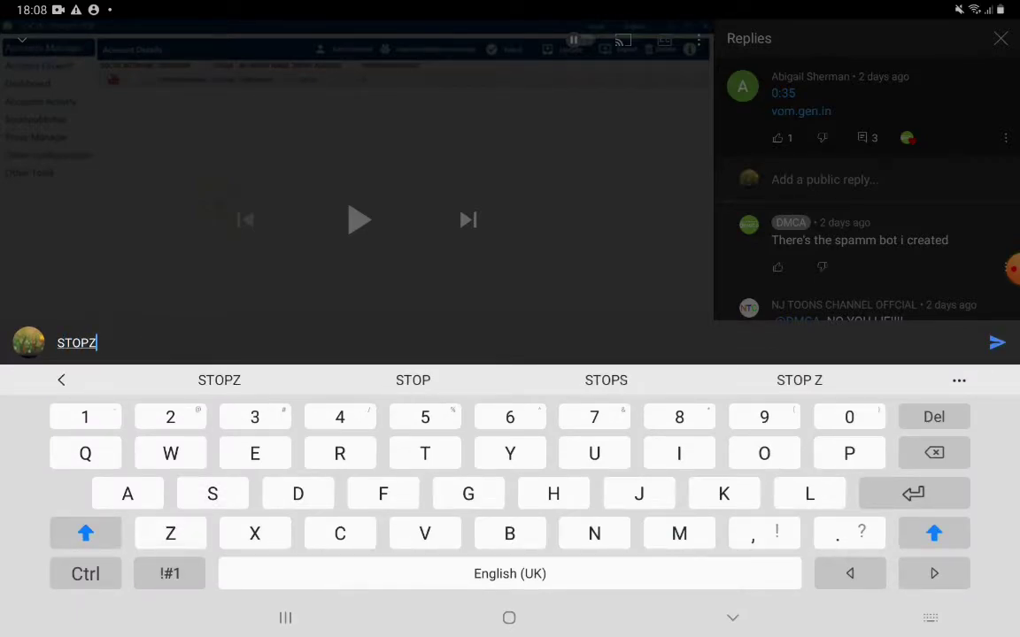
click(170, 573)
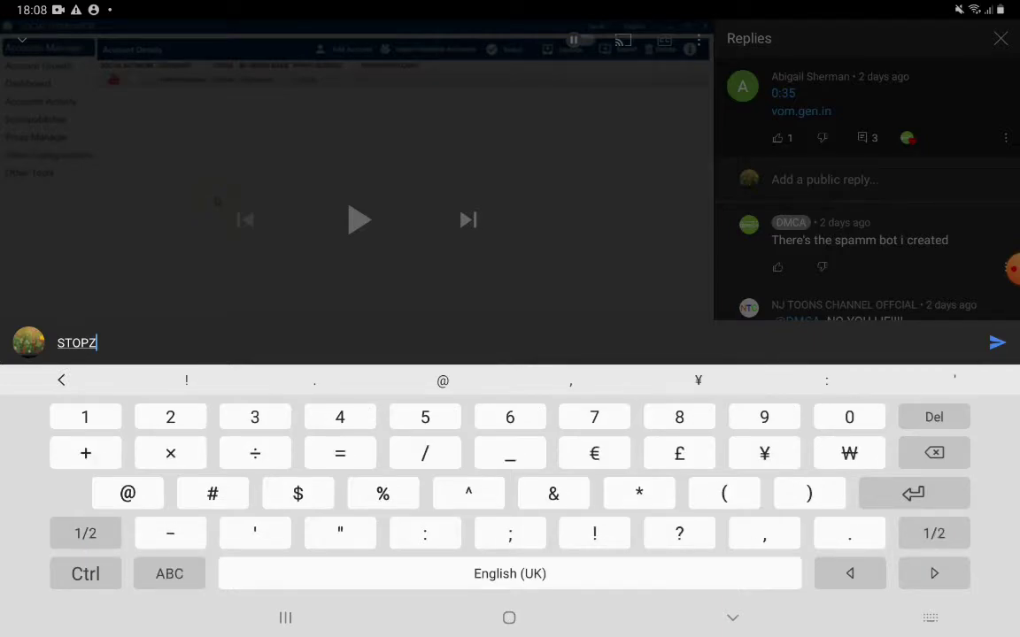
text(!!!!!!)
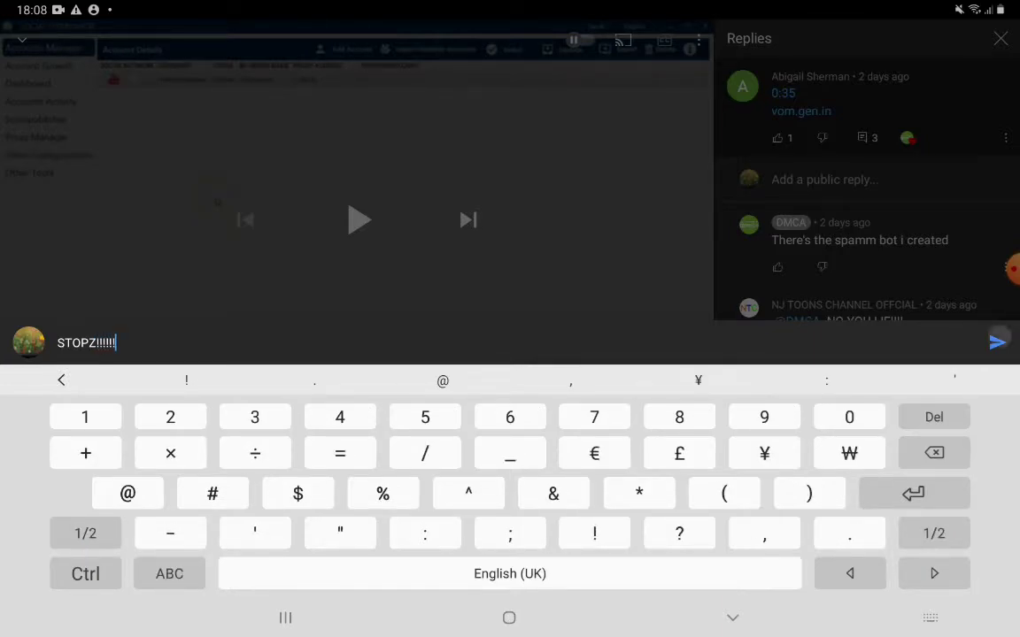
click(997, 342)
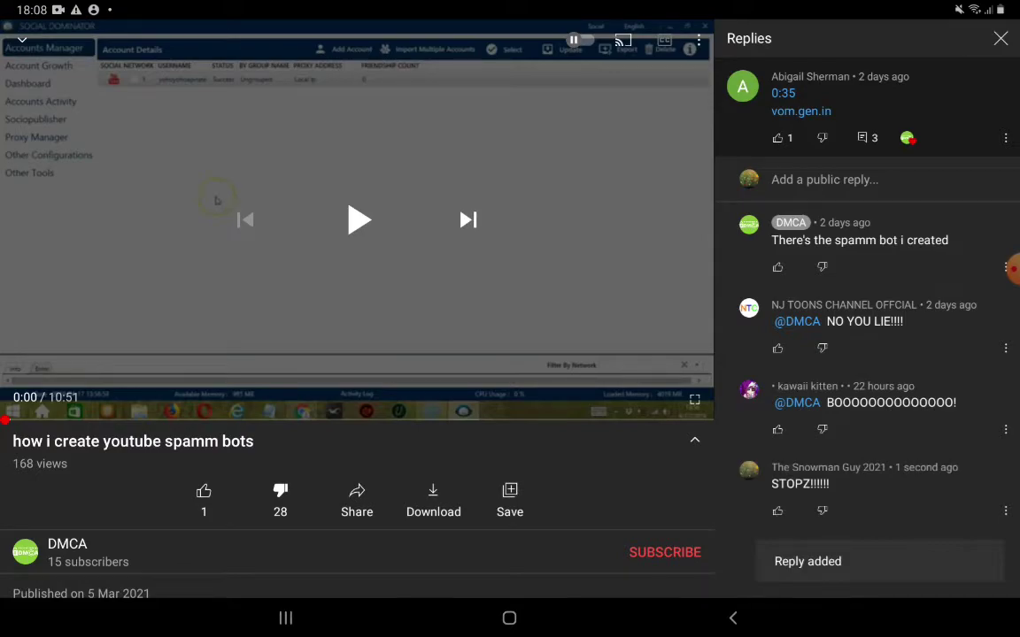
click(1009, 268)
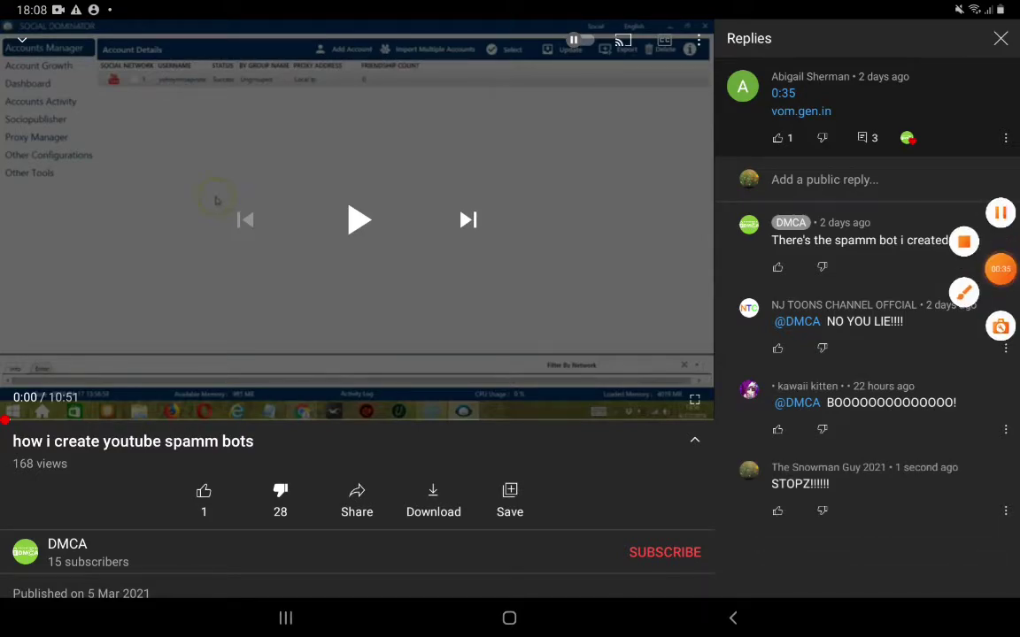
click(1000, 267)
- Open the Copyright laws video, sort its comments newest first, and dislike it
click(732, 618)
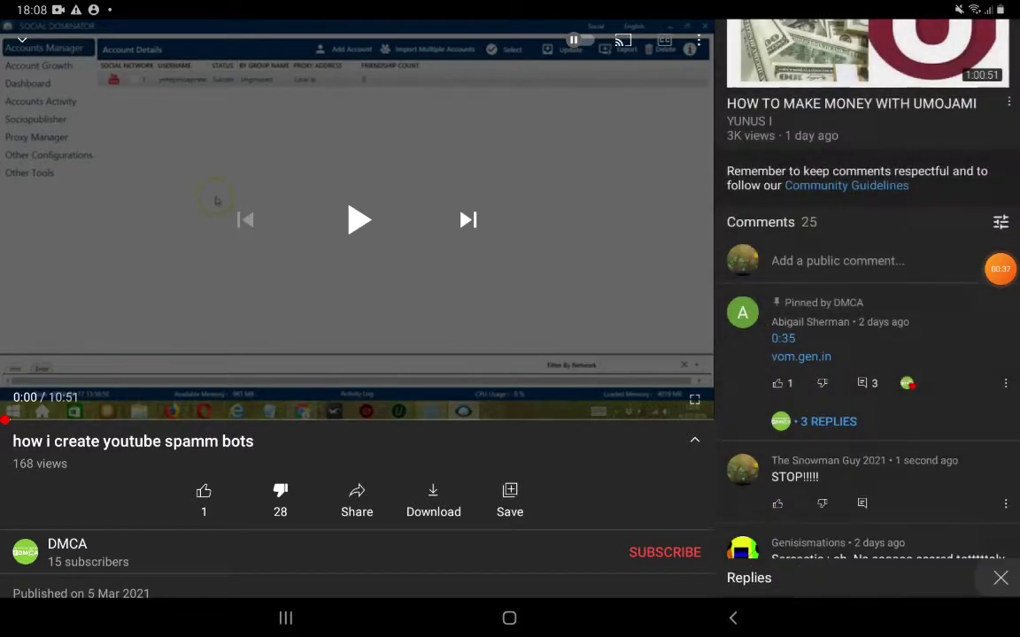
click(1000, 543)
click(279, 345)
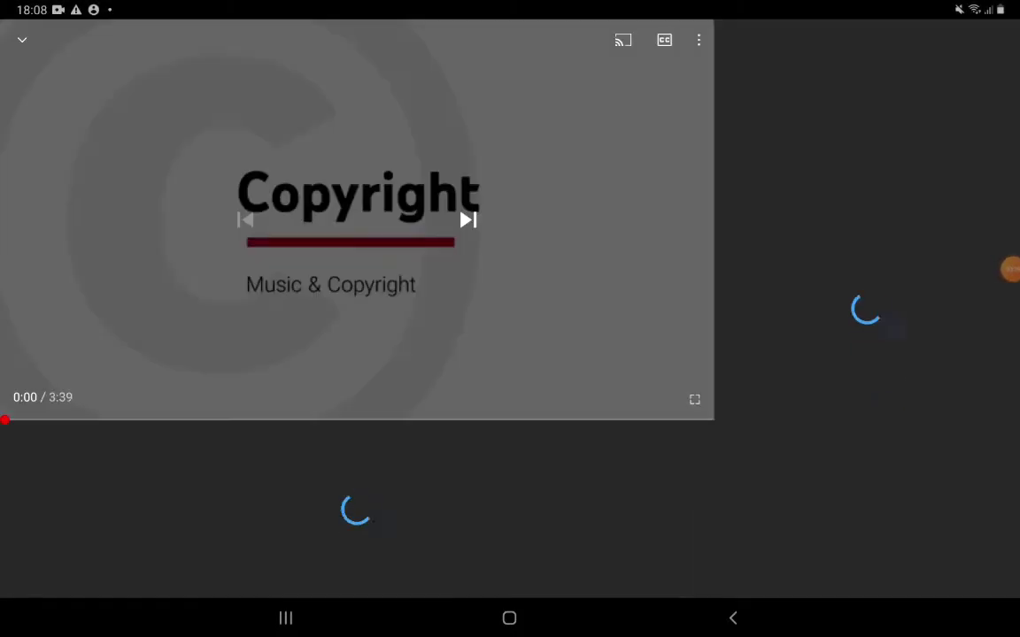
scroll(866, 310, down, 10)
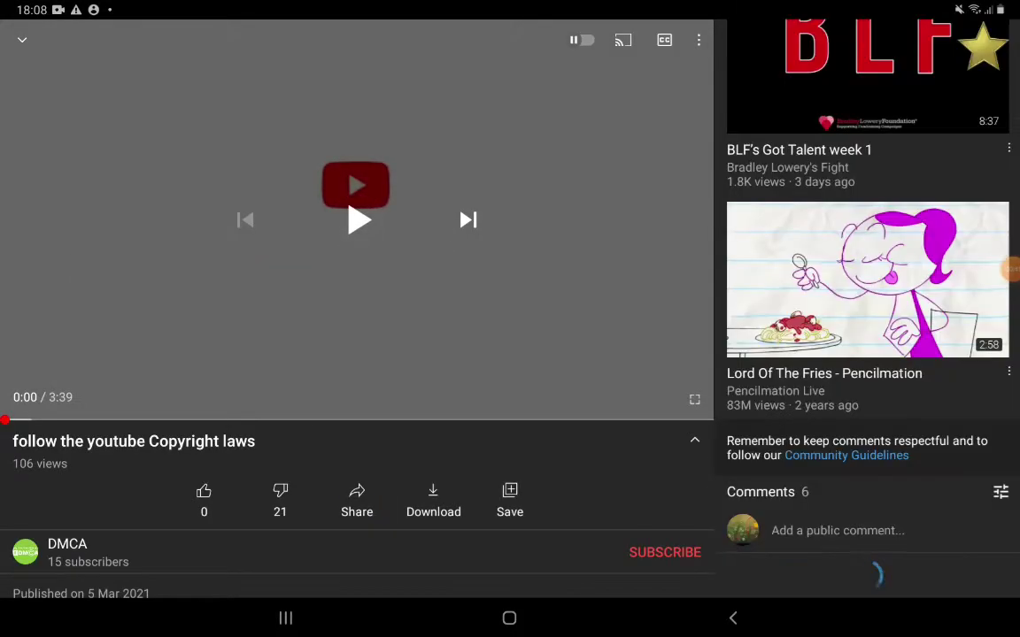
scroll(865, 309, down, 5)
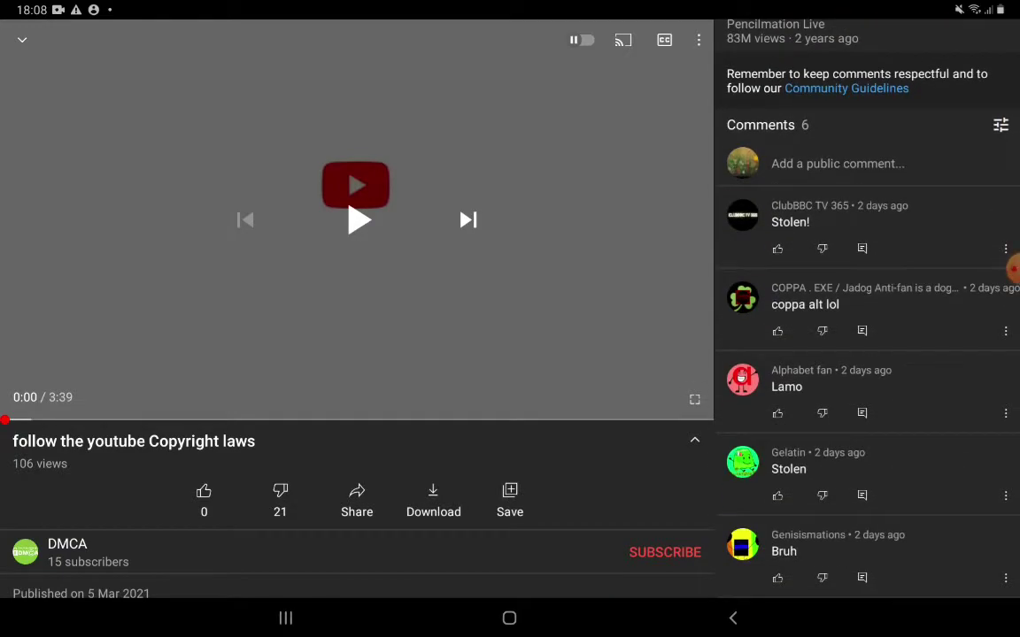
click(1000, 124)
click(941, 174)
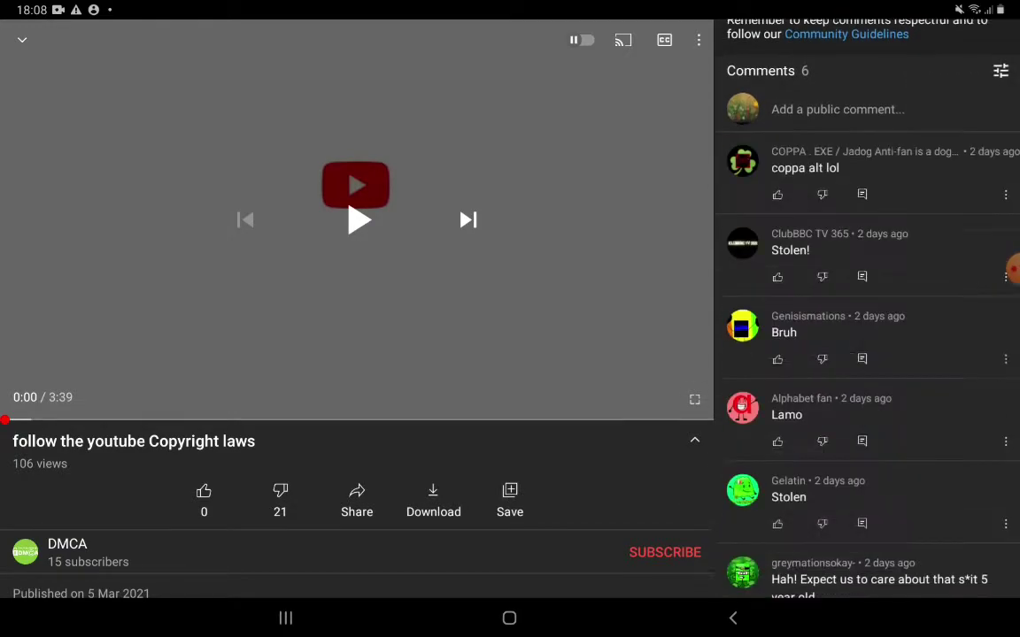
scroll(866, 310, down, 1)
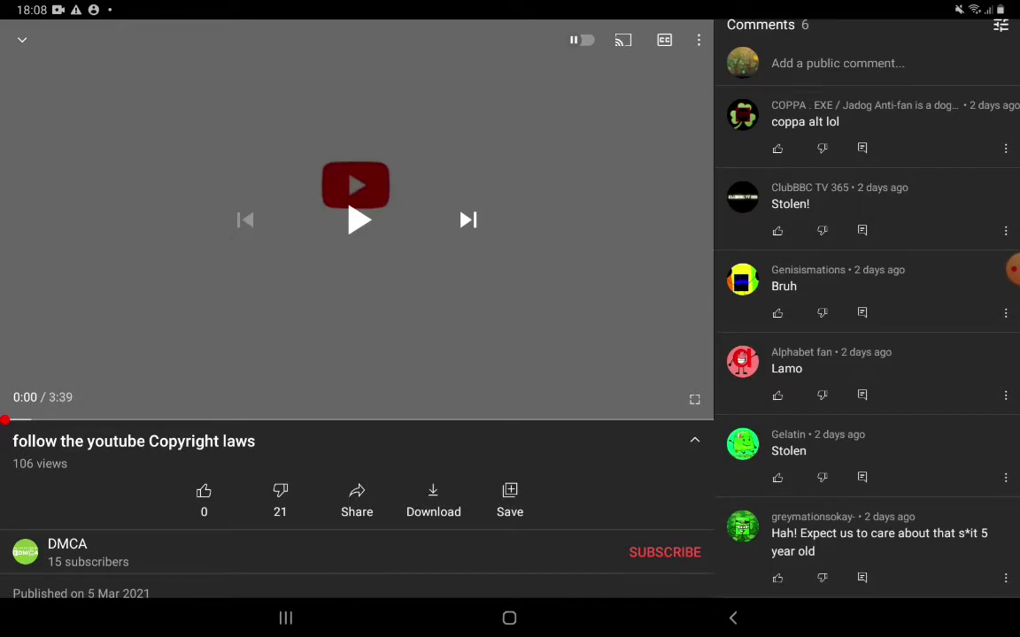
click(280, 491)
- Post the comment 'SORRYANDSTOP' on the Copyright laws video
click(837, 63)
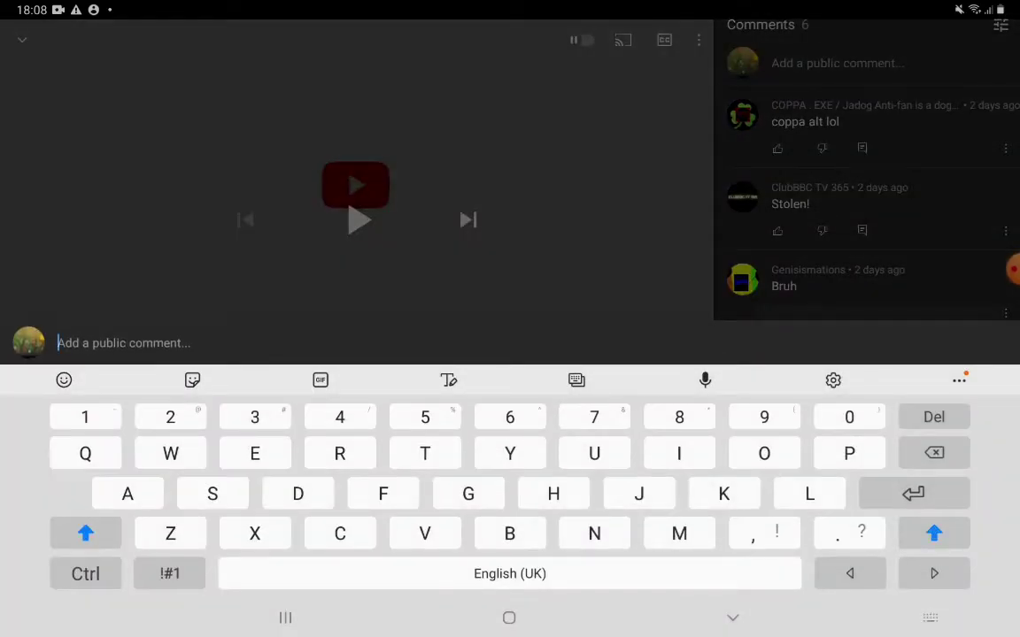
click(211, 493)
text(S)
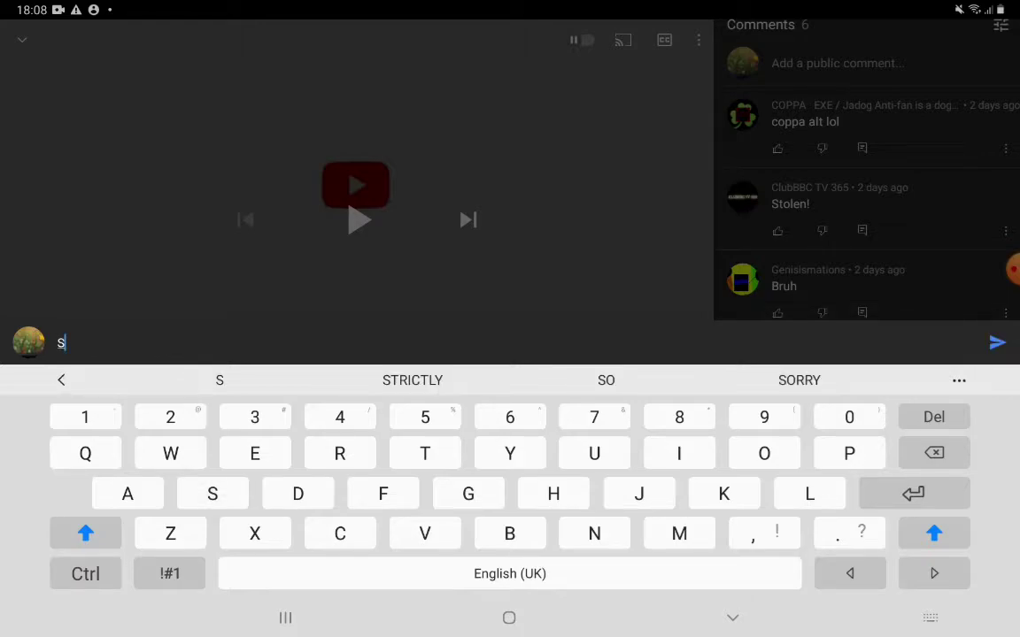
click(799, 380)
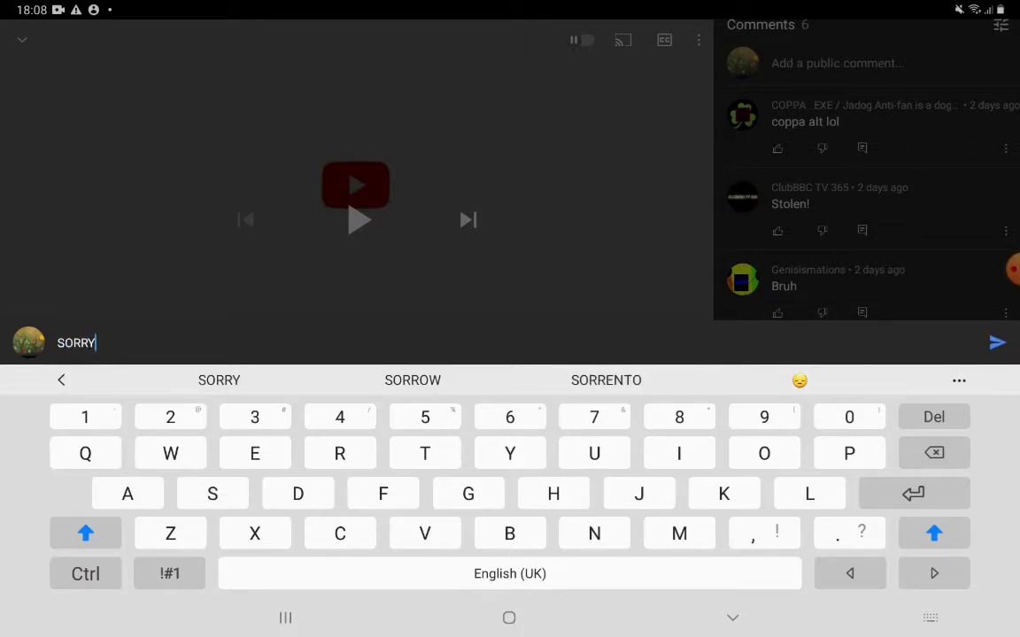
click(127, 493)
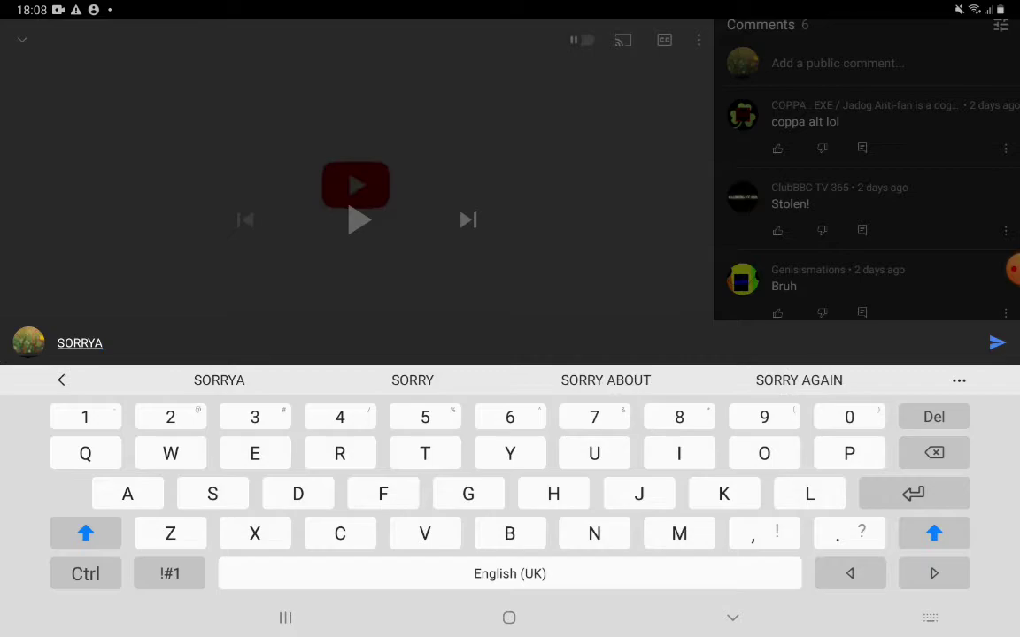
click(594, 533)
click(298, 493)
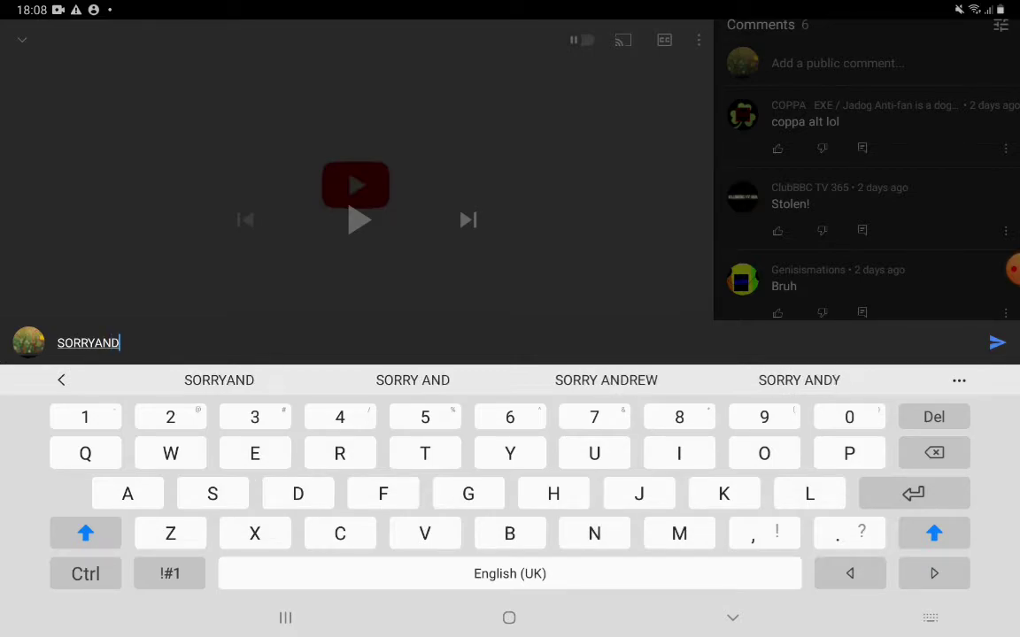
click(211, 493)
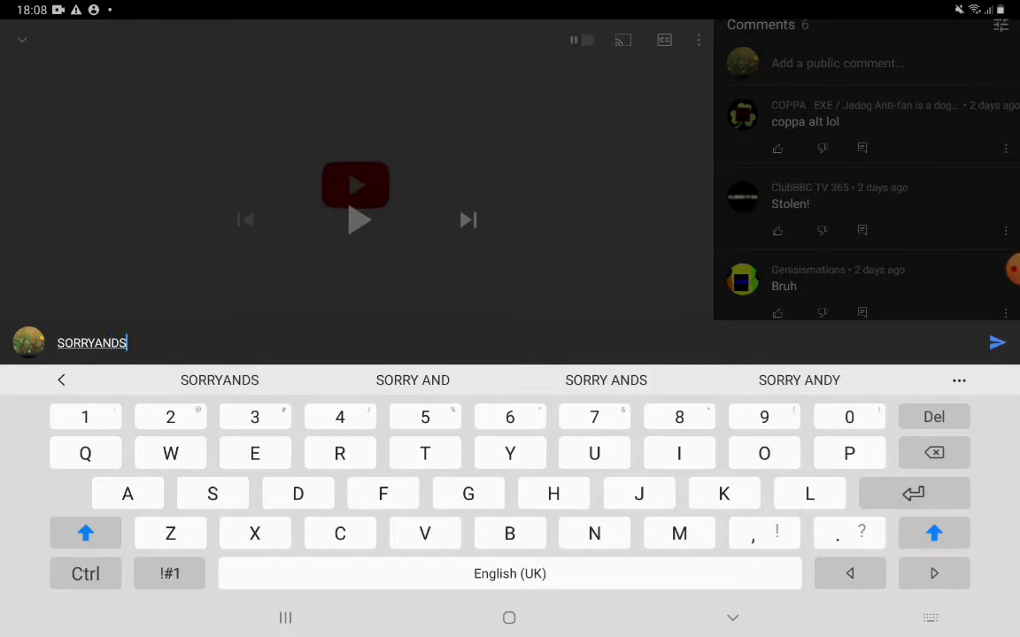
click(425, 453)
click(764, 453)
click(849, 453)
click(996, 343)
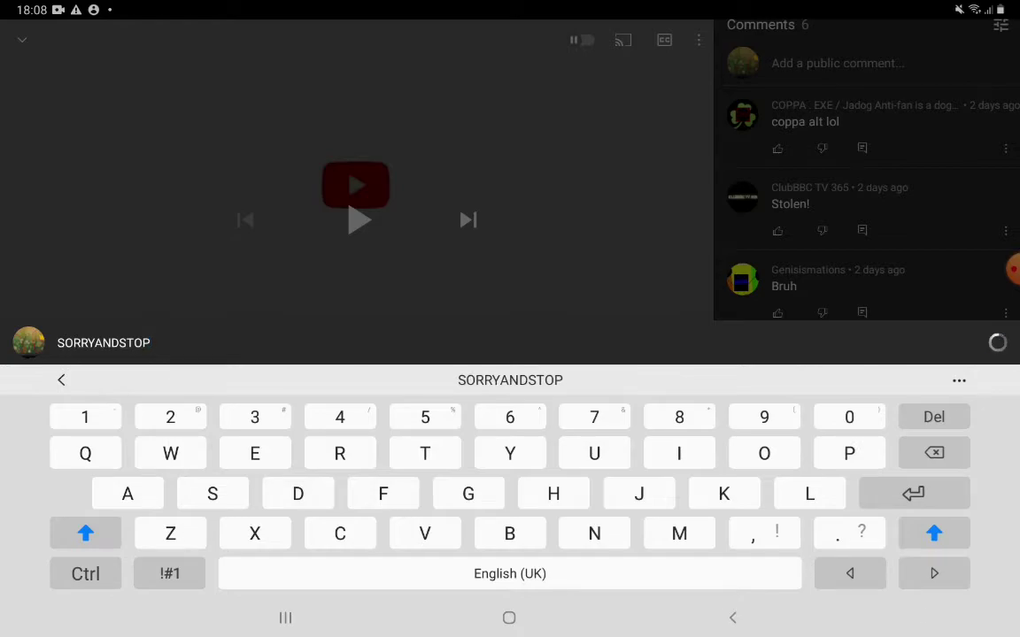
scroll(867, 309, up, 2)
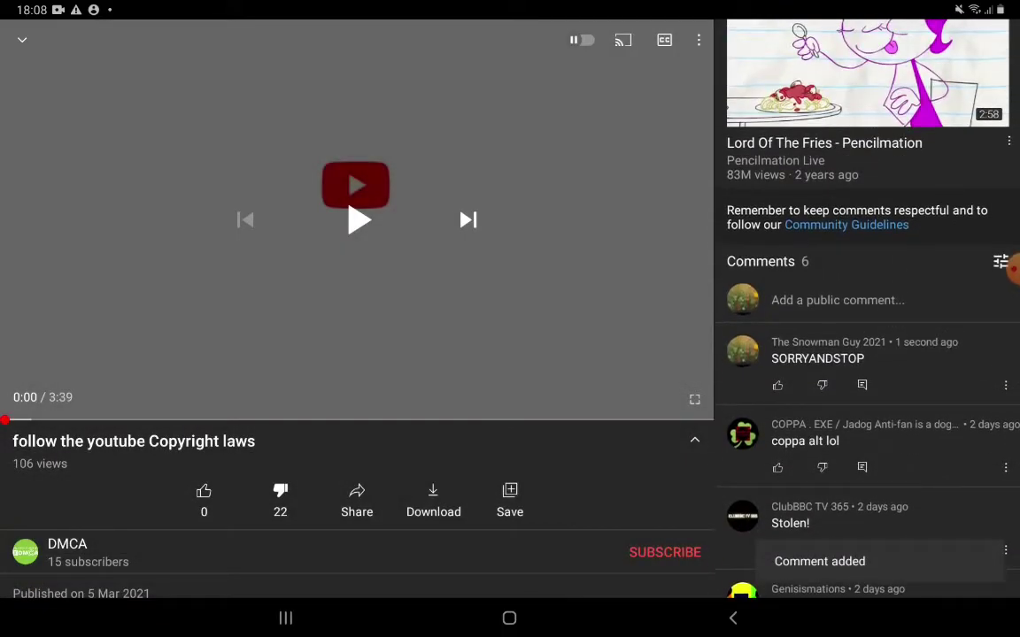
- Post the hashtag comment '#StopIt' on the Copyright laws video
click(837, 300)
click(85, 533)
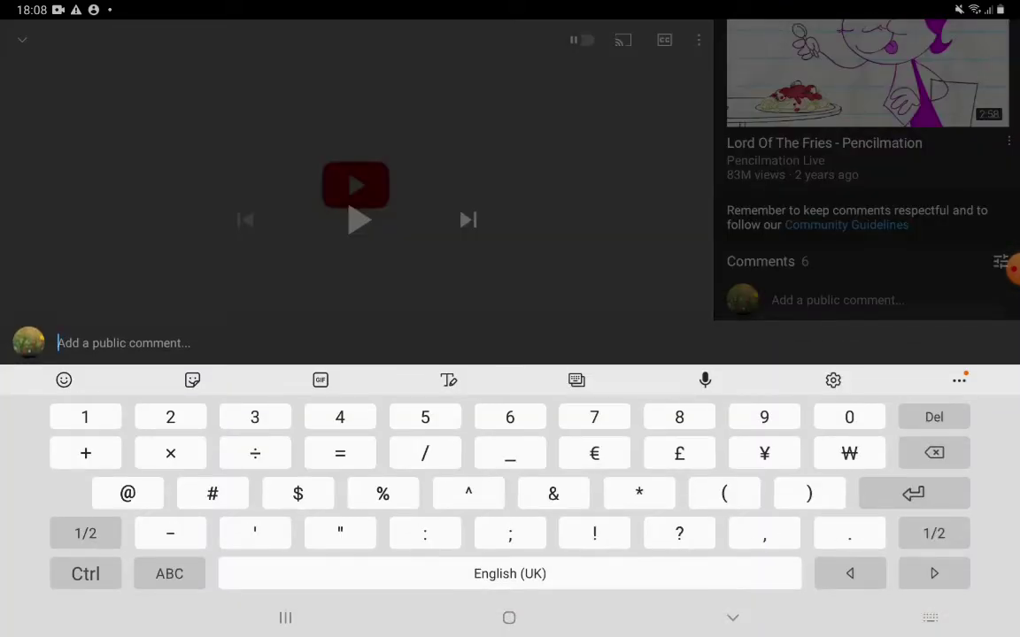
click(212, 493)
click(169, 573)
click(85, 533)
click(213, 493)
text(top)
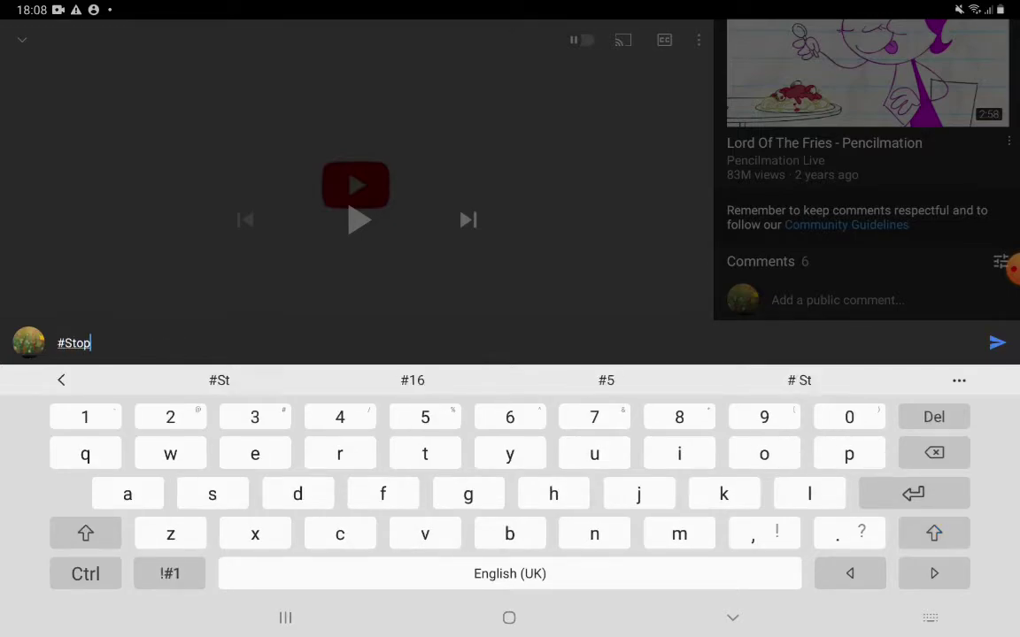
click(85, 533)
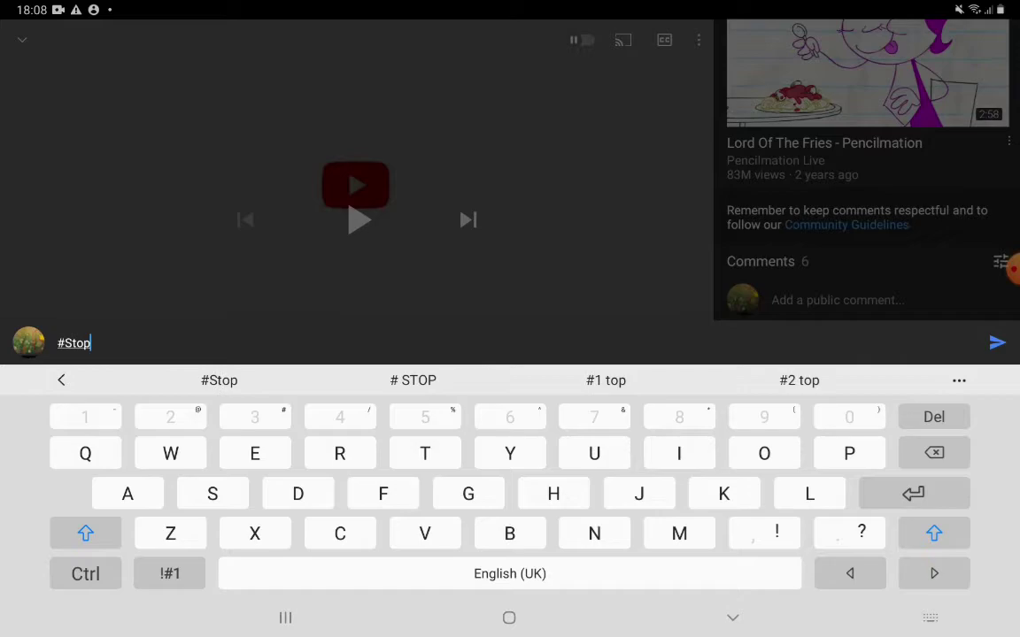
text(It)
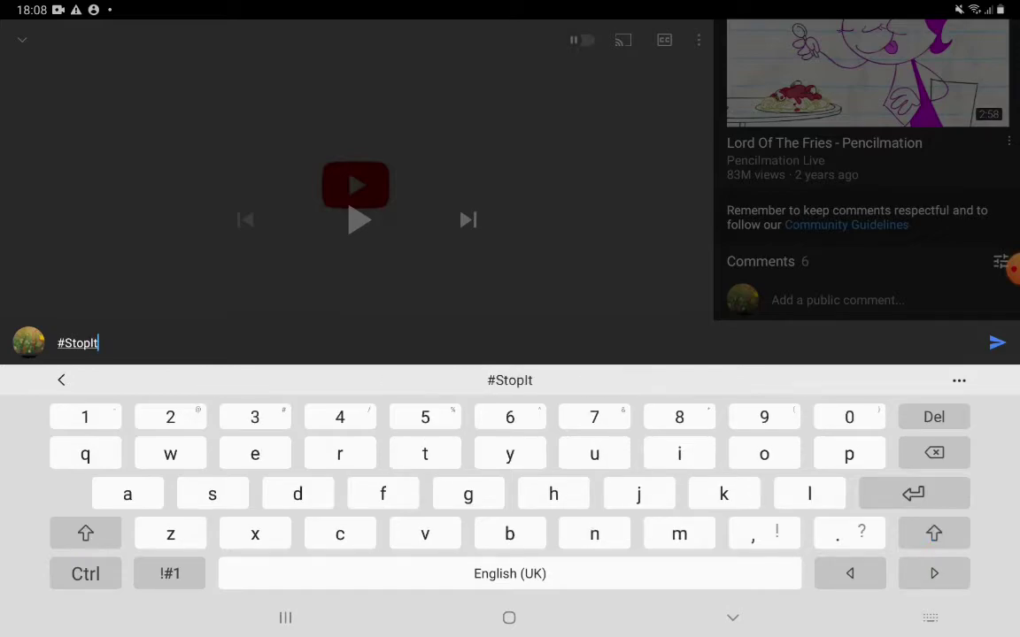
click(997, 342)
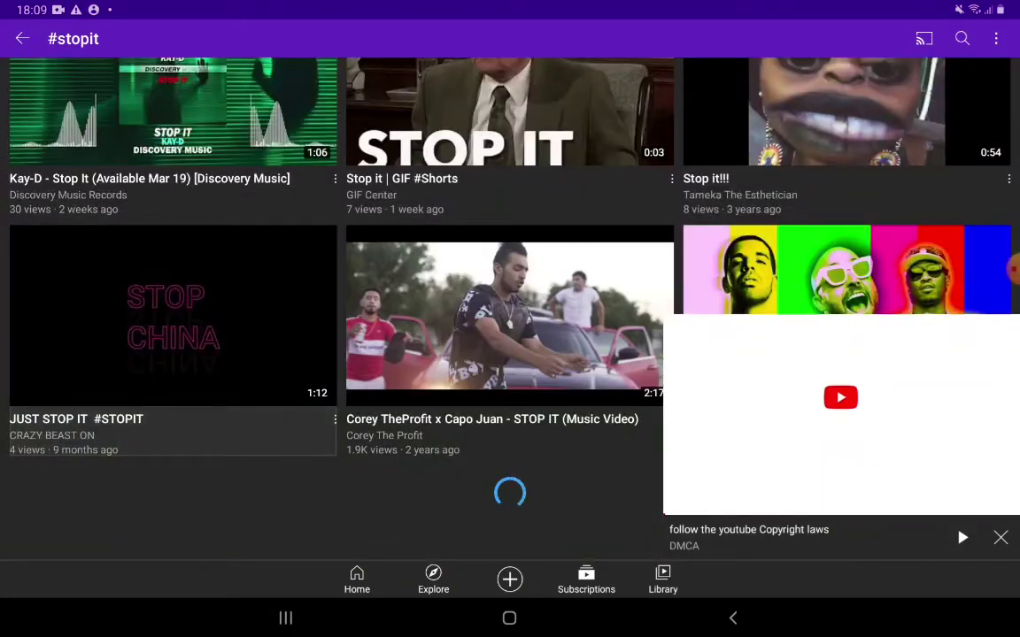
scroll(354, 266, down, 2)
scroll(354, 266, up, 3)
scroll(354, 265, down, 3)
- Return to the DMCA channel videos, open Follow the DMCA laws, and dislike it
key(XF86Back)
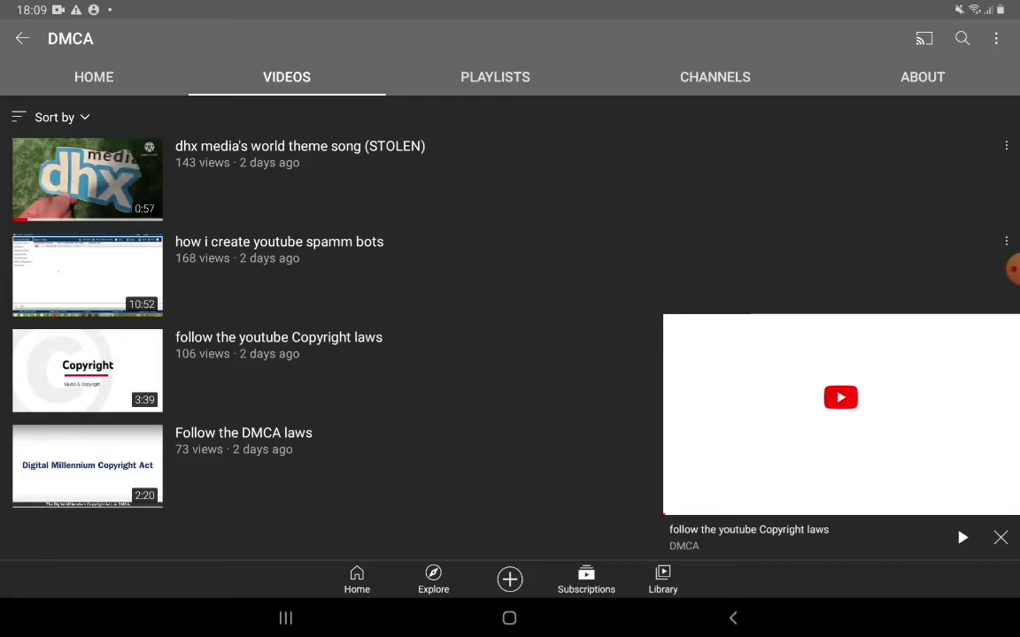
click(243, 440)
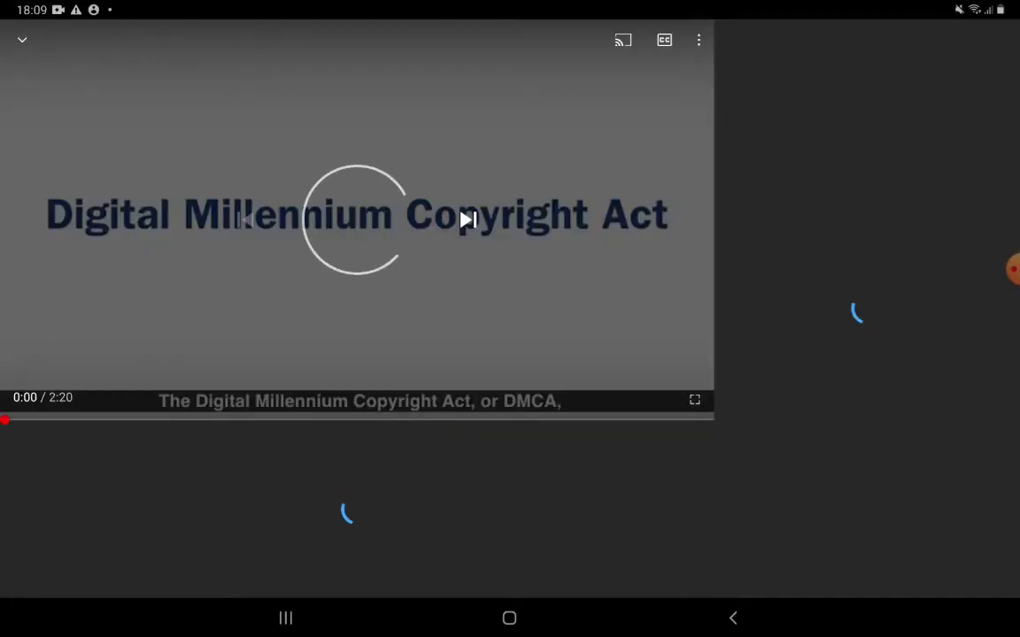
click(280, 492)
scroll(867, 310, down, 4)
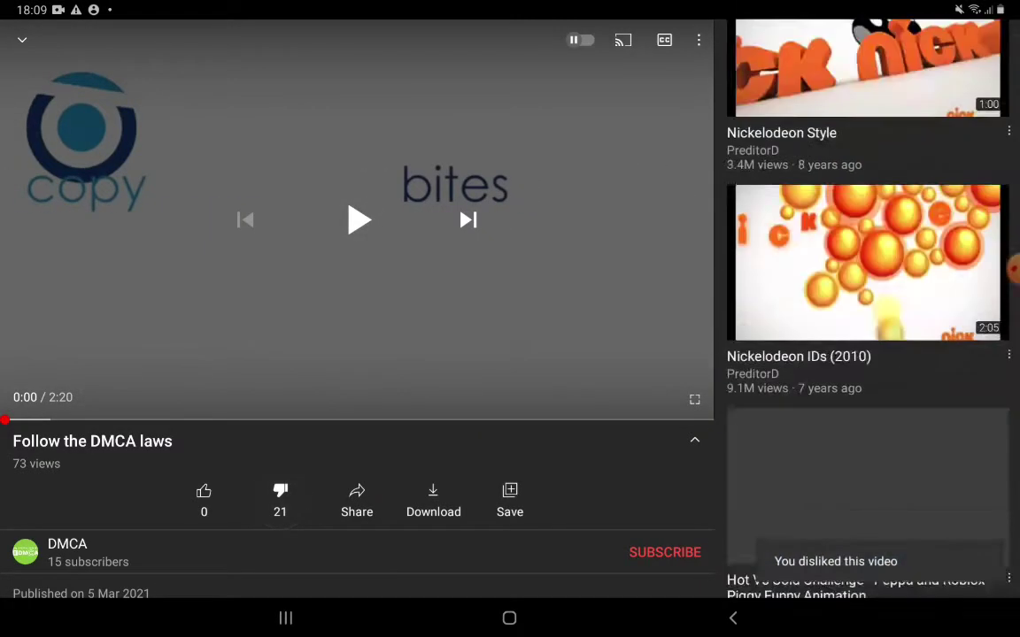
scroll(867, 310, down, 5)
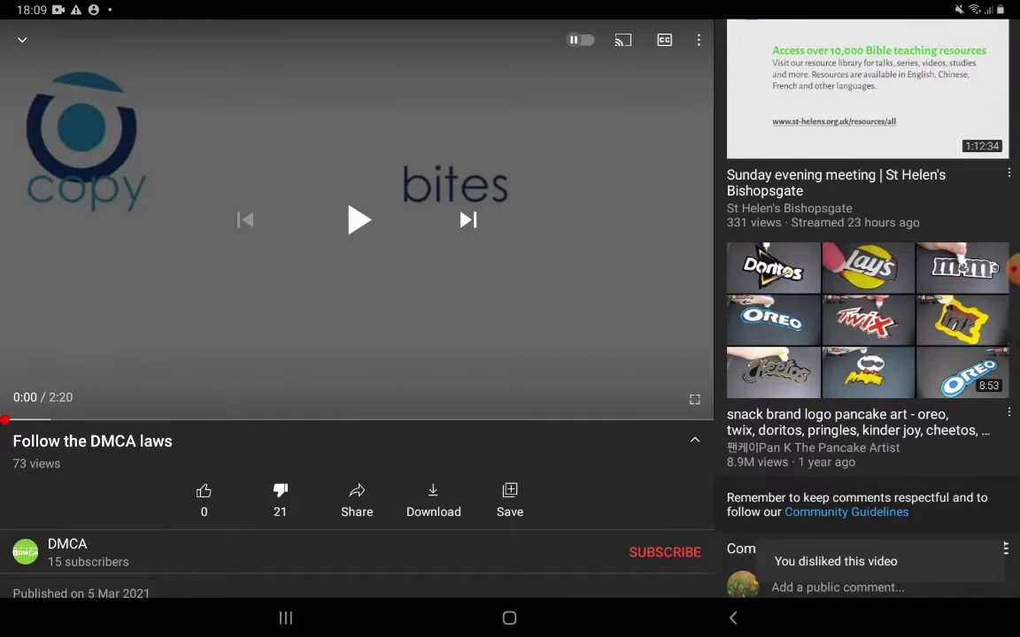
scroll(867, 309, down, 2)
scroll(867, 309, down, 5)
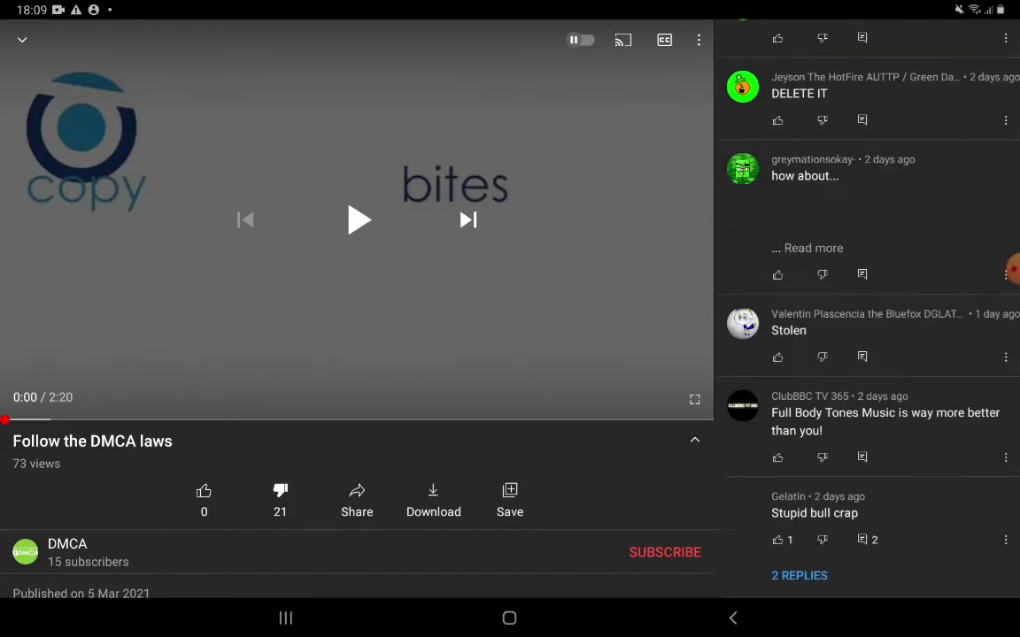
scroll(867, 310, up, 1)
scroll(867, 309, up, 5)
scroll(868, 310, up, 2)
scroll(867, 310, down, 1)
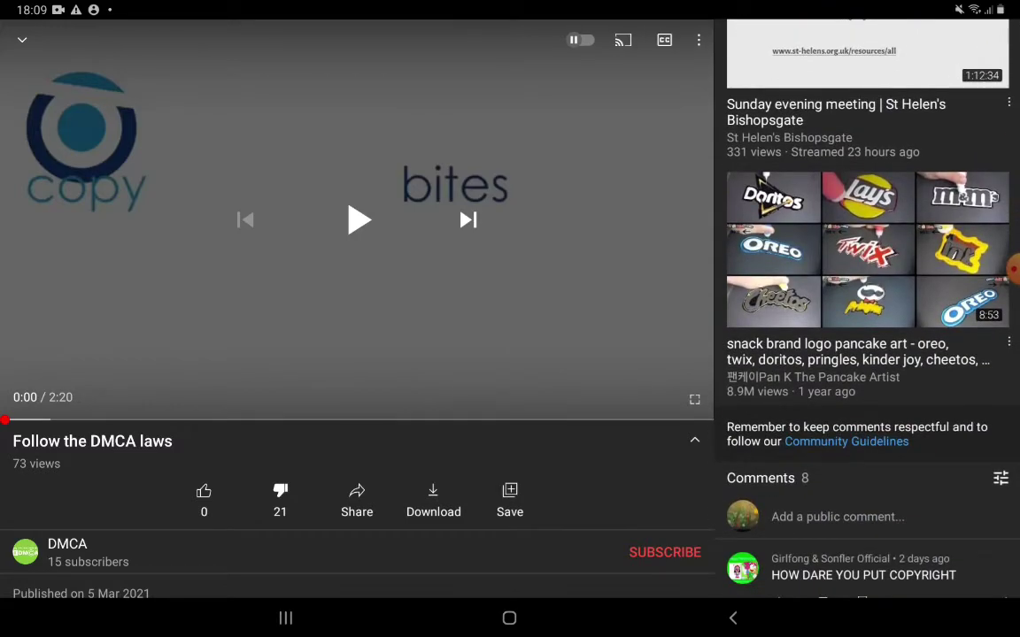
click(837, 516)
- Post the comment 'BULL CRAP!!!' on the Follow the DMCA laws video
click(85, 533)
text(BULL)
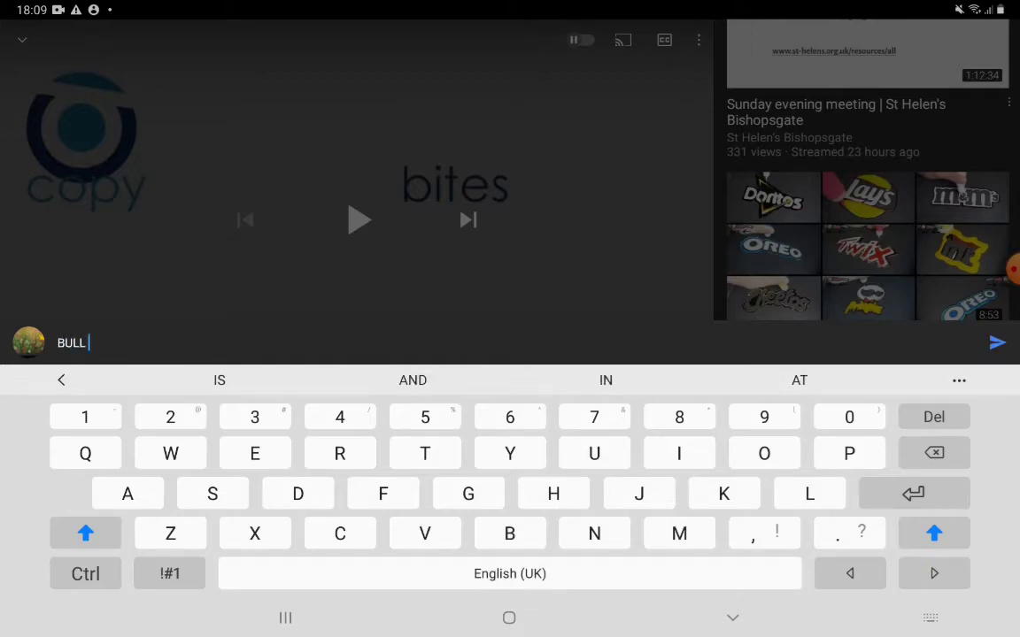
text( XRA)
key(BackSpace)
key(BackSpace)
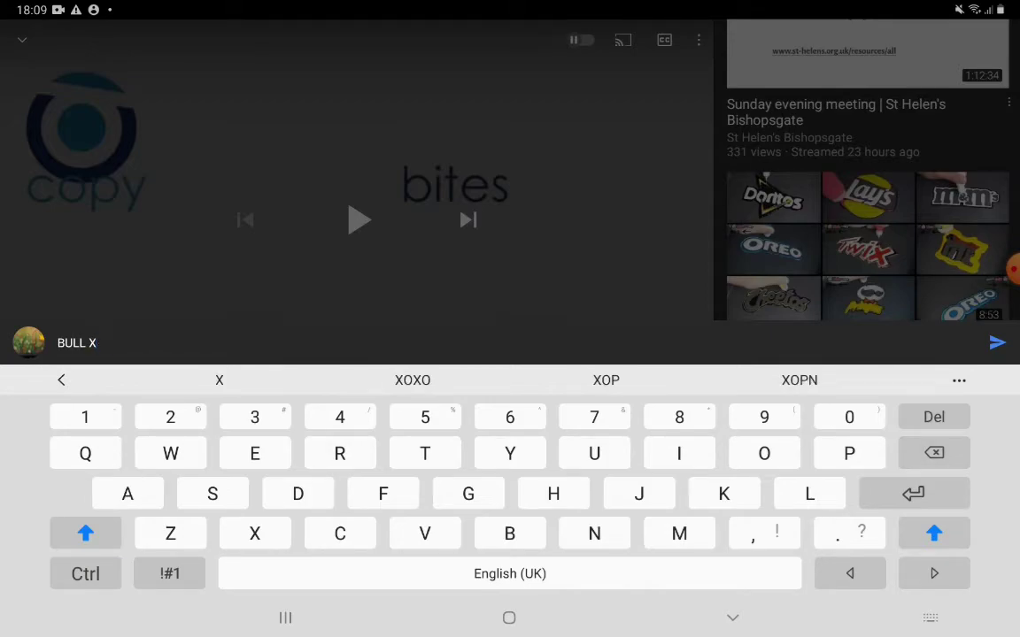
key(BackSpace)
text(RAP)
click(170, 573)
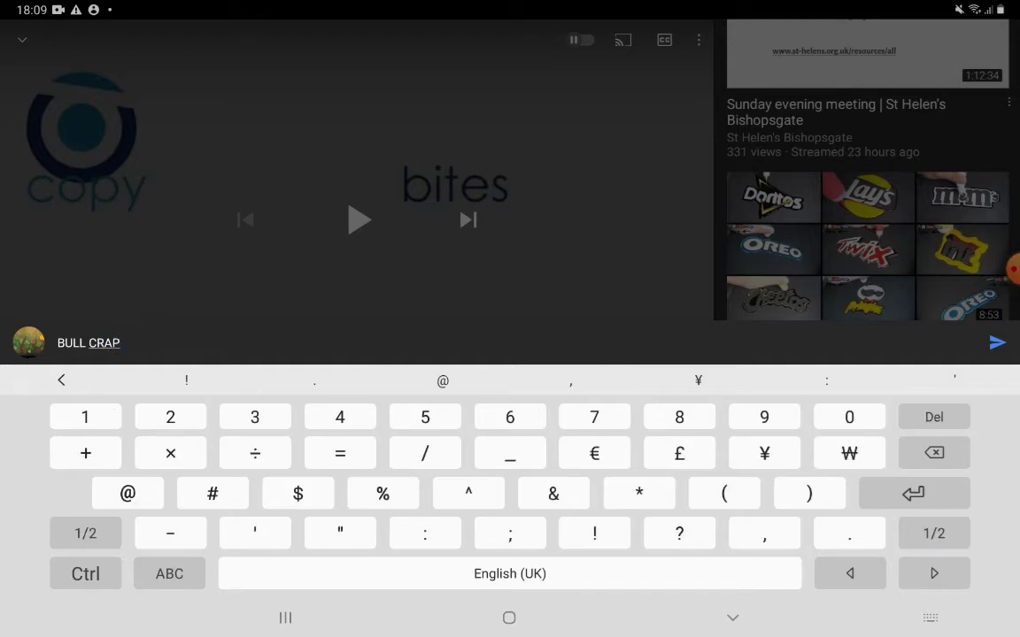
click(997, 343)
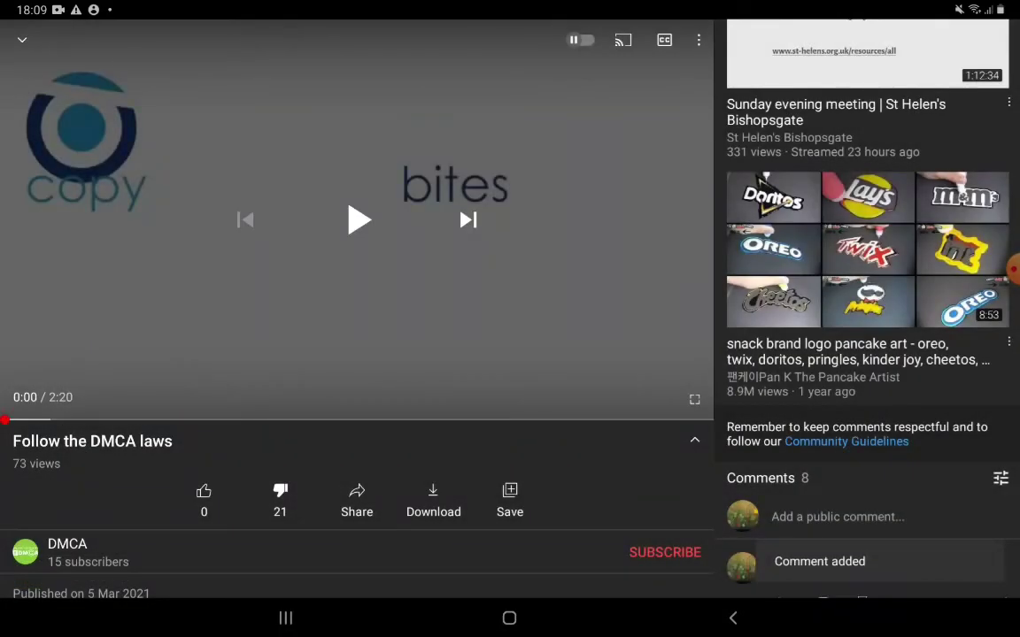
- Open the dhx media's world theme song (STOLEN) video from the channel's videos
click(732, 618)
click(1000, 479)
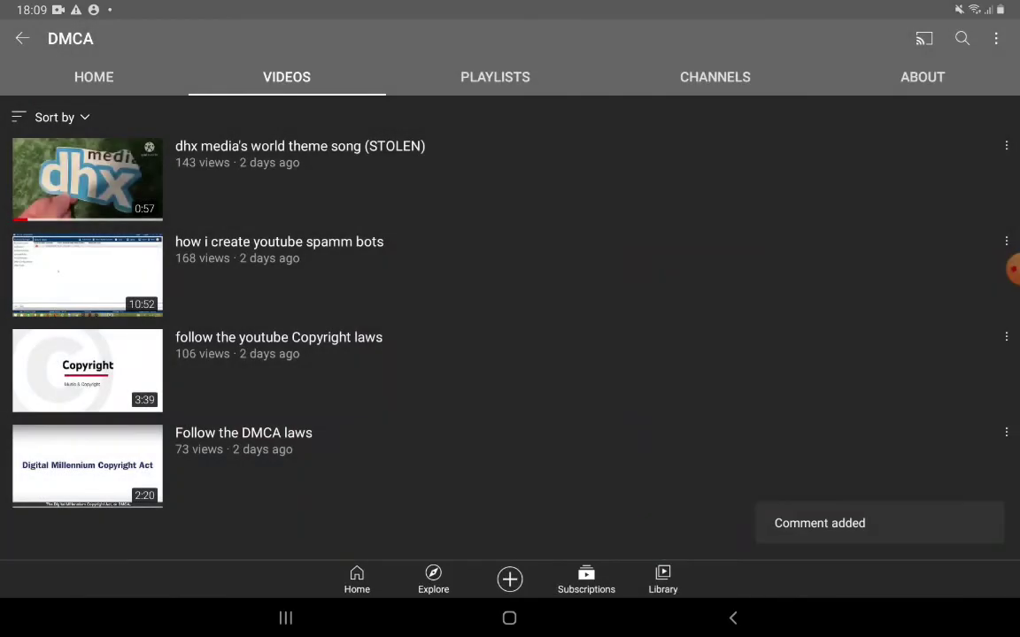
click(87, 177)
click(356, 220)
scroll(868, 310, down, 8)
scroll(868, 310, down, 8)
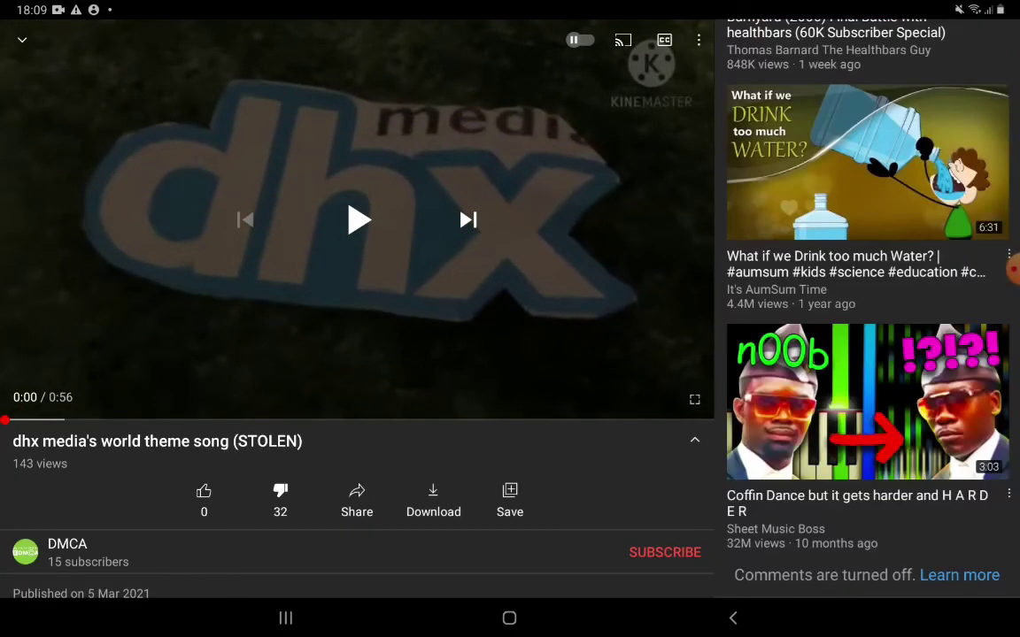
click(1012, 266)
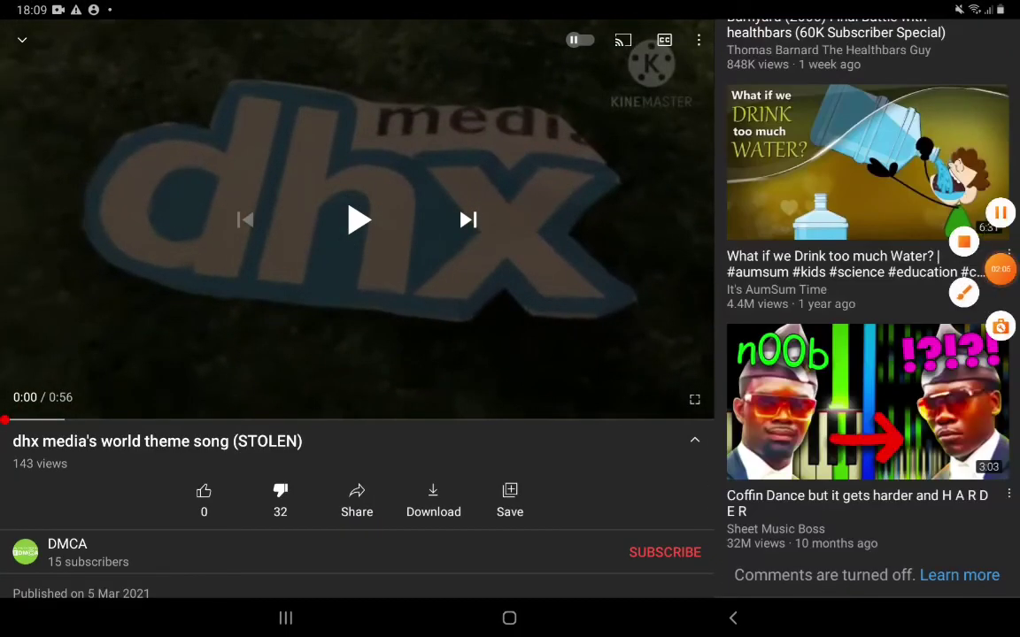